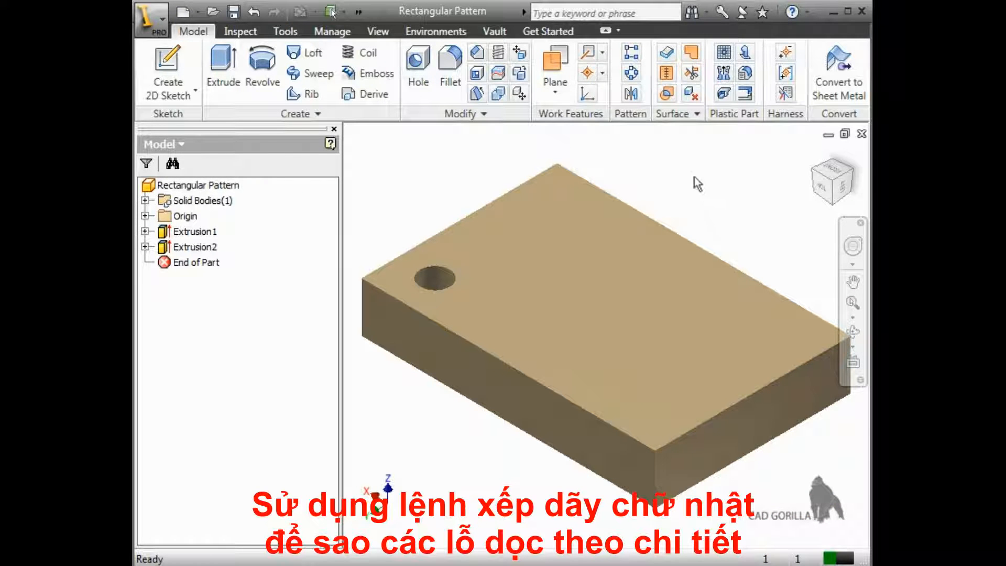
Start a rectangular pattern of the hole feature with Direction 1 along the plate's long front edge, flipped to run across the plate.
click(634, 60)
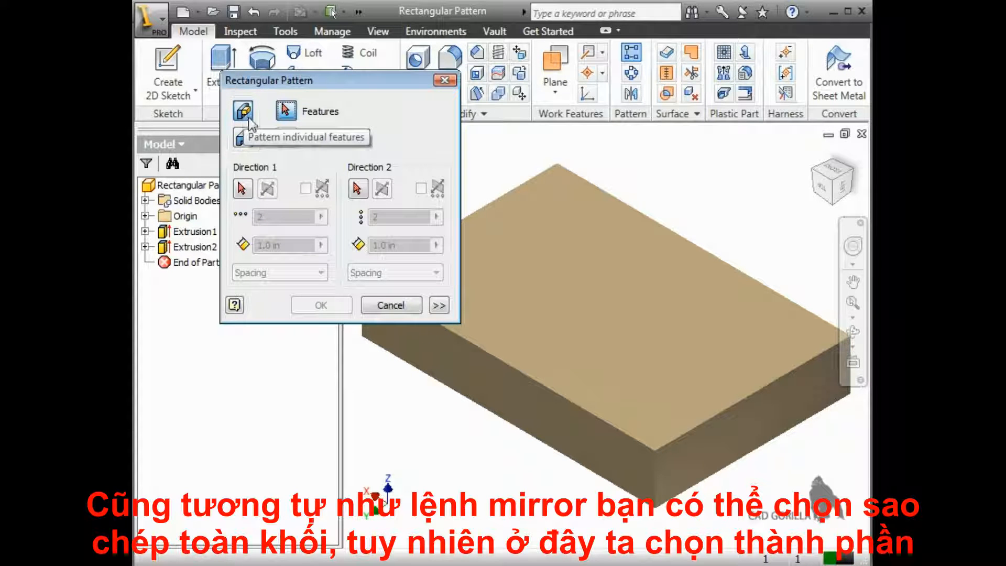
scroll(538, 287, up, 5)
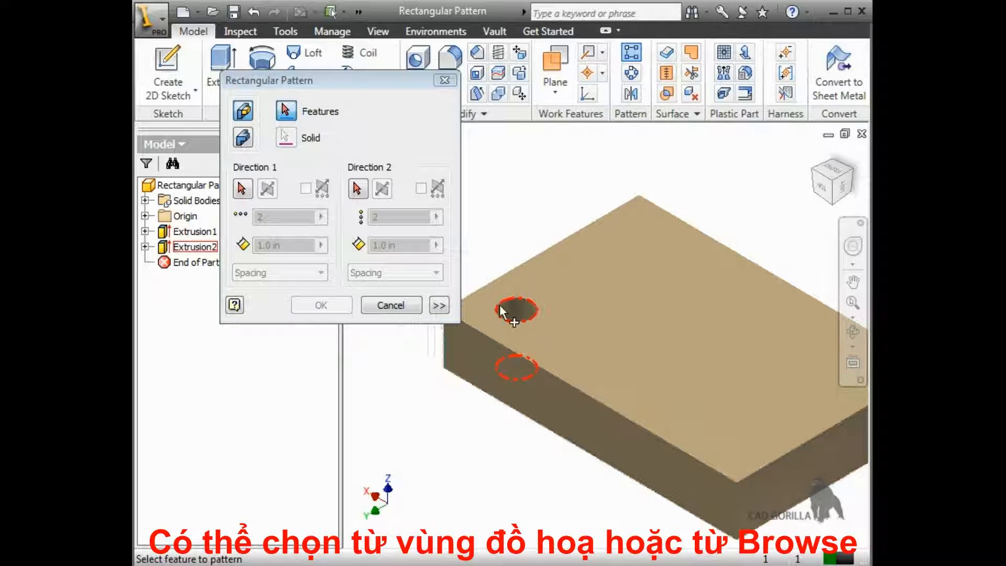
click(208, 248)
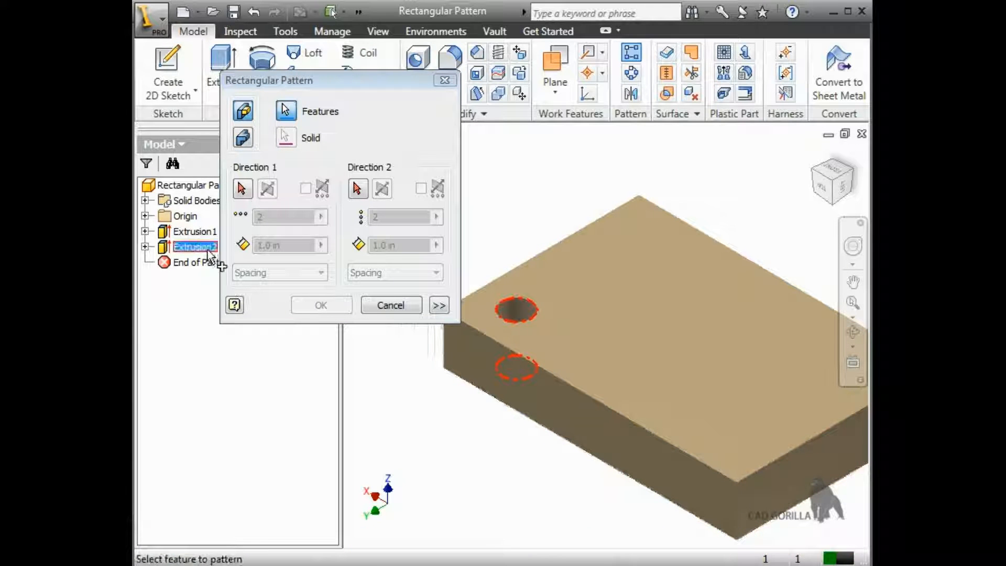
click(242, 190)
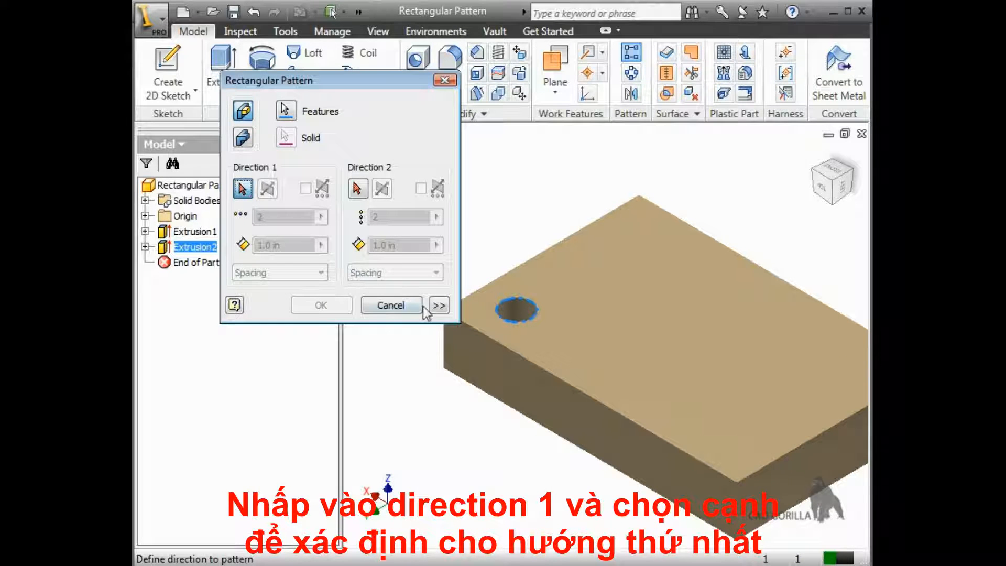
click(478, 333)
middle_drag(498, 227, 569, 243)
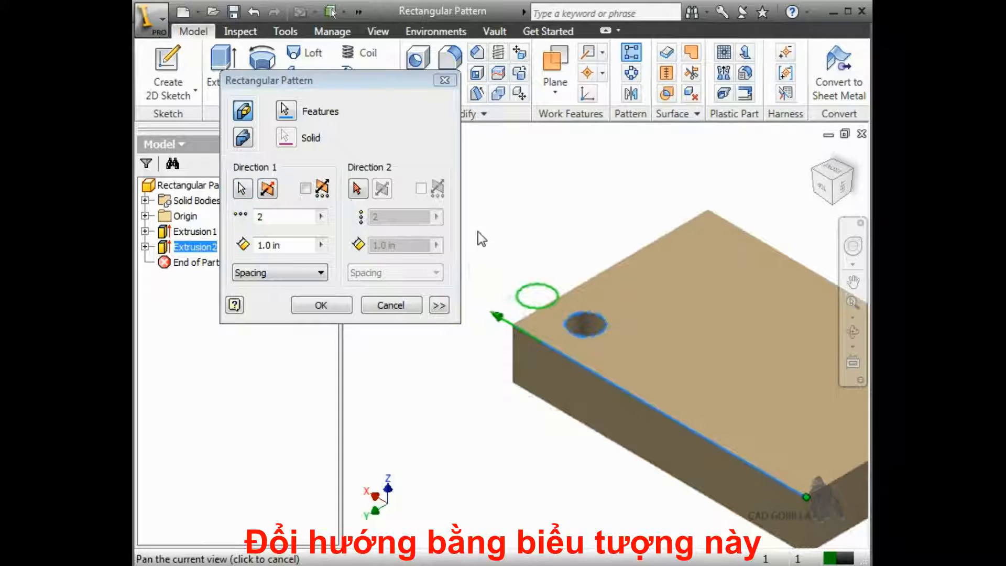
click(268, 189)
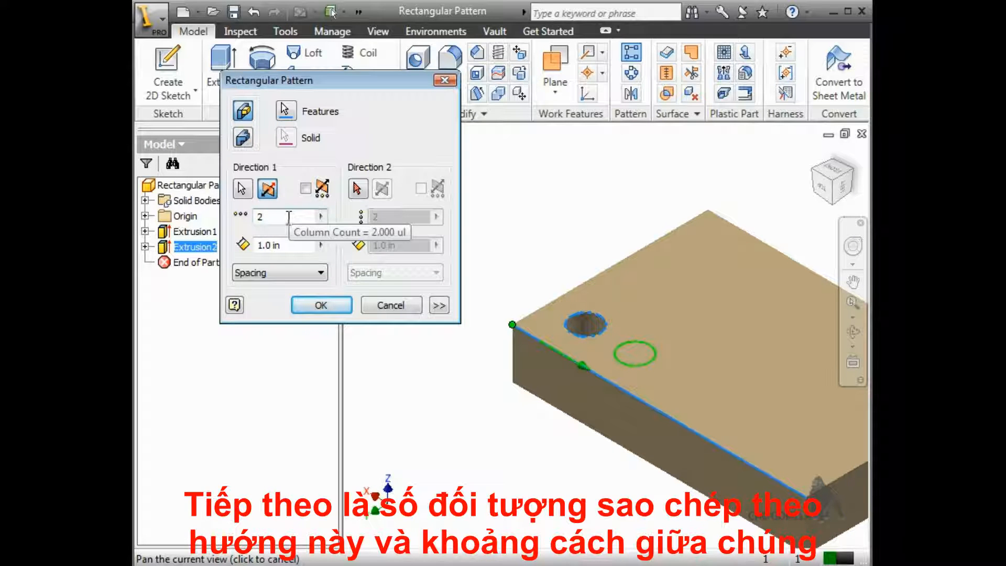
Set the Direction 1 count to 3 and try the midplane option, switching it back off.
double_click(272, 217)
text(3)
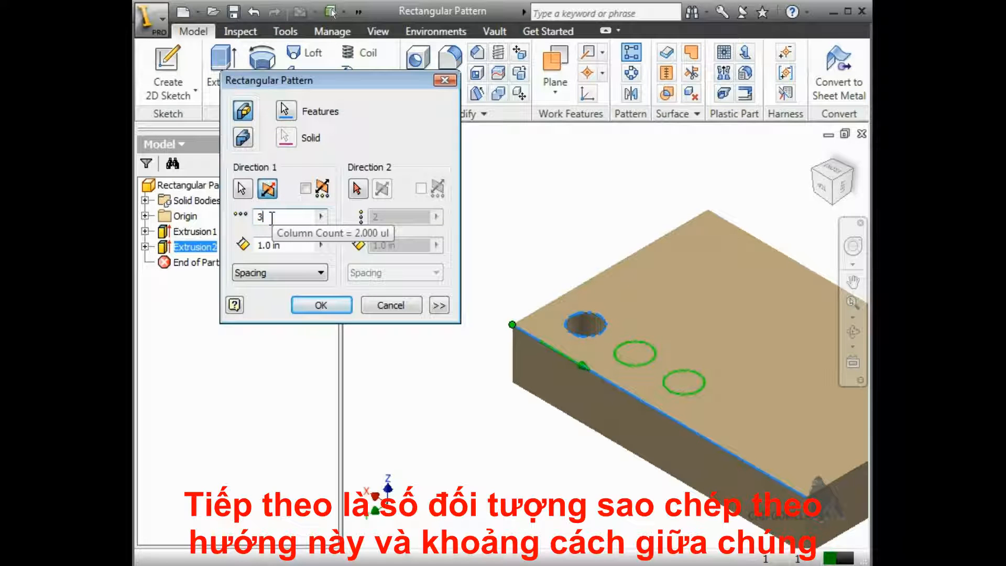
click(306, 189)
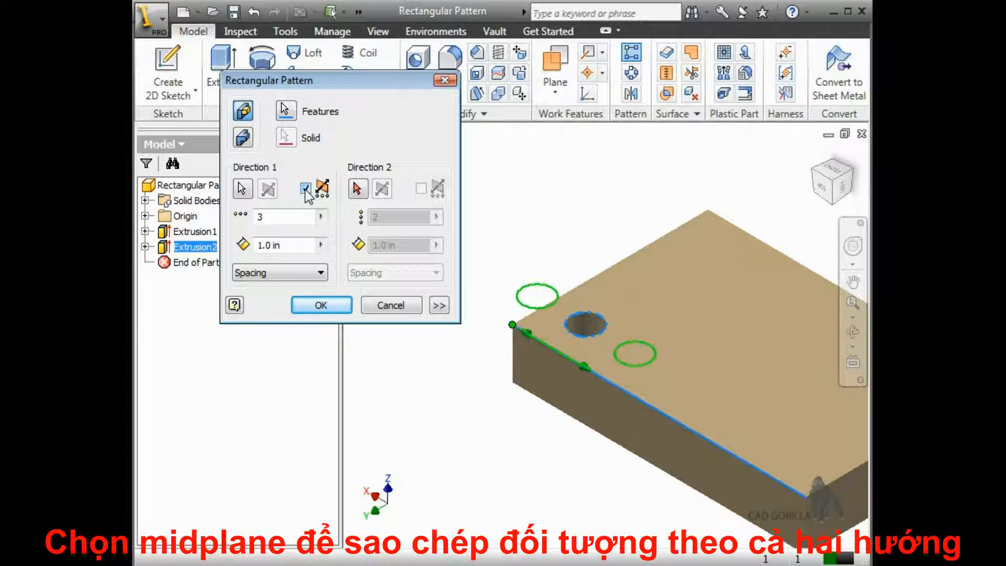
click(306, 190)
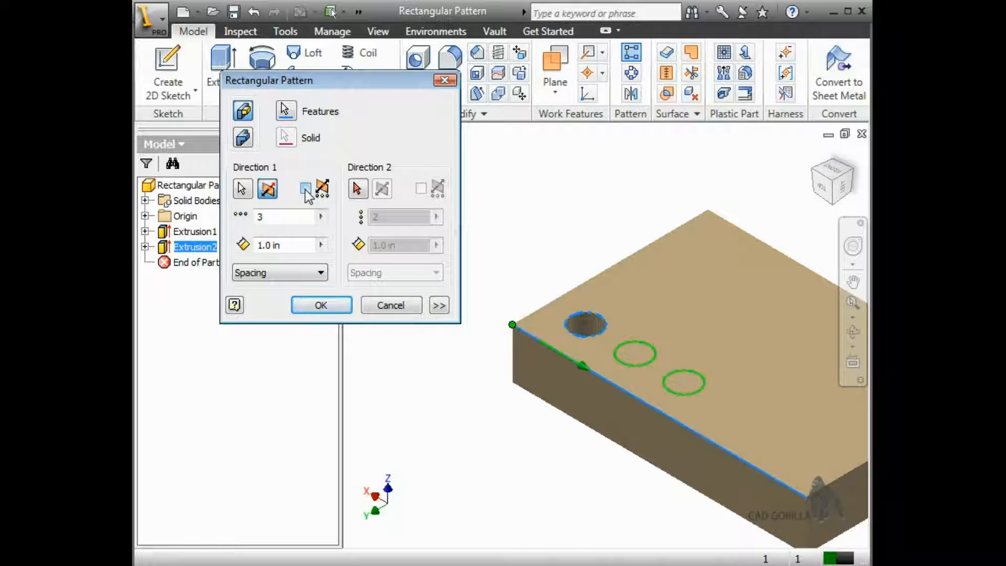
Use the Spacing method for Direction 1 with 1.5 in between holes and a count of 4.
click(304, 274)
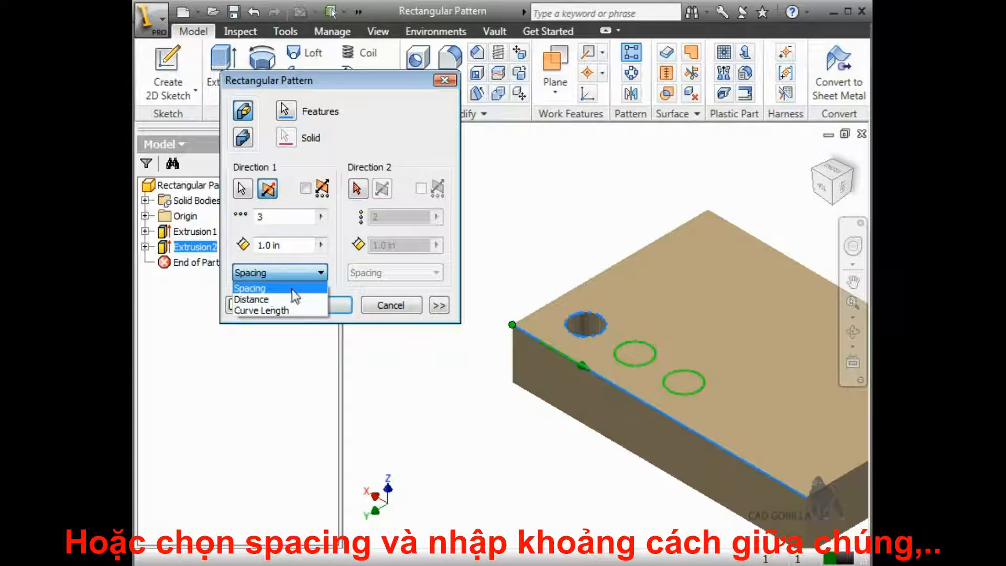
click(291, 289)
click(287, 245)
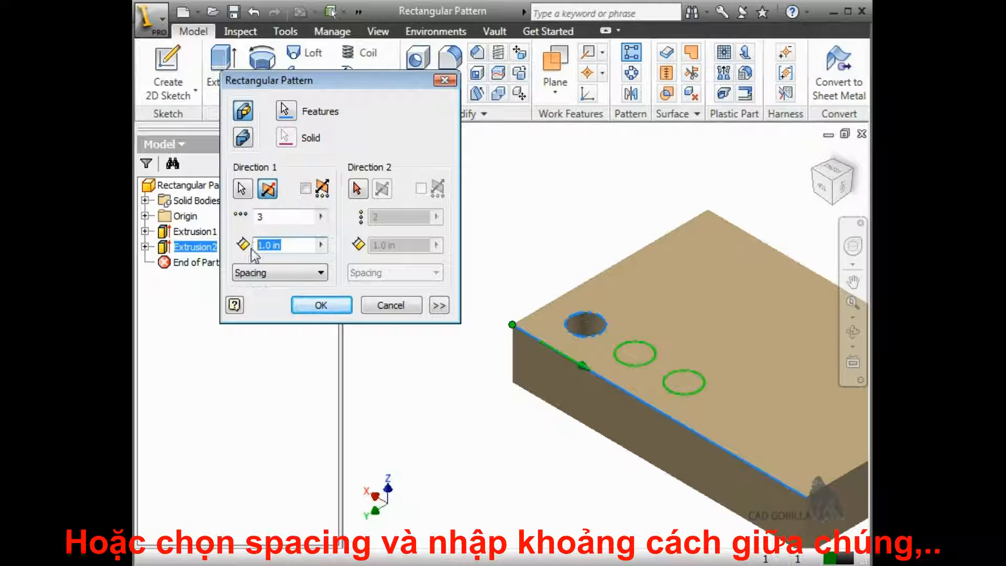
text(1.5)
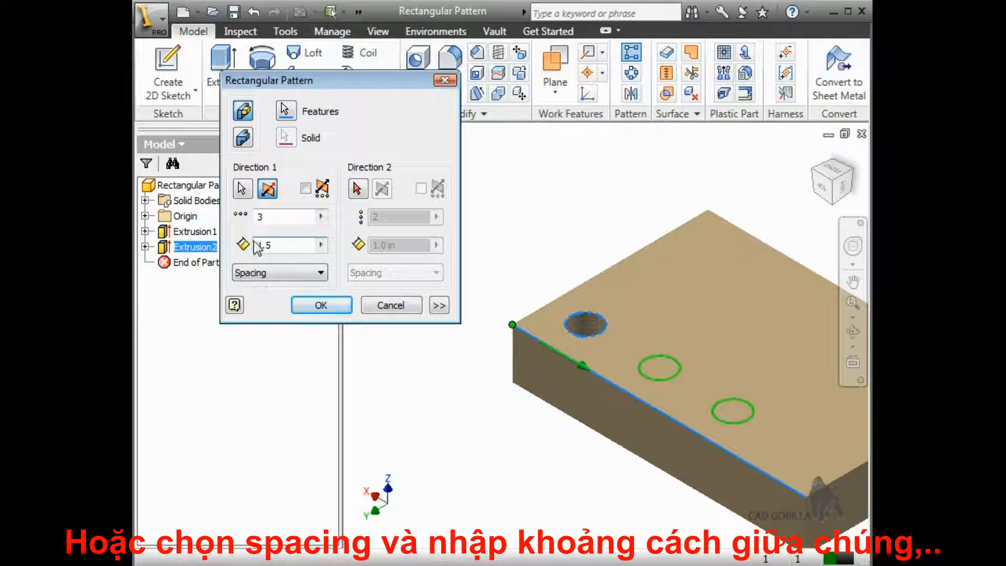
click(244, 216)
text(4)
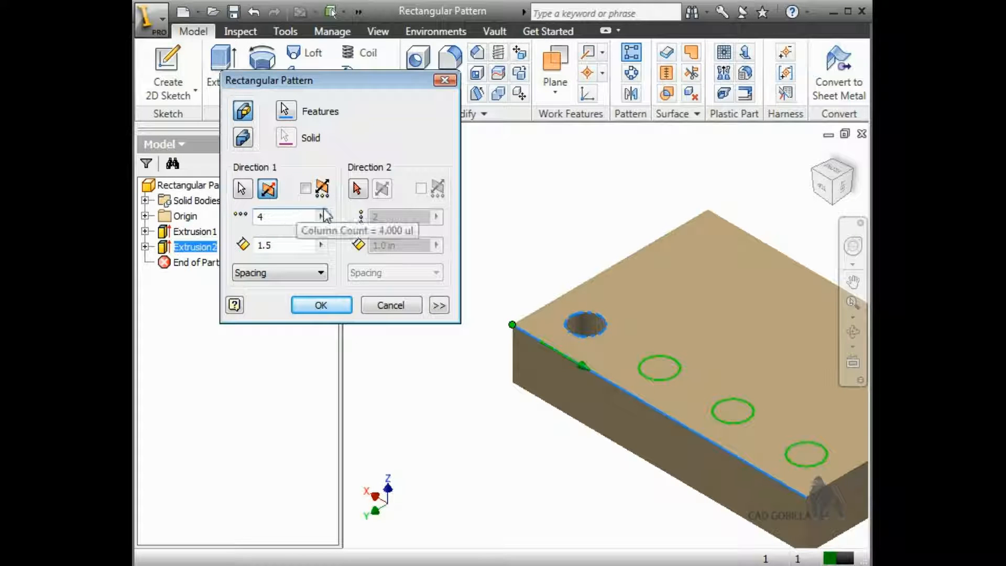
Define Direction 2 along the plate's short edge, pointing inward across the top face.
click(358, 190)
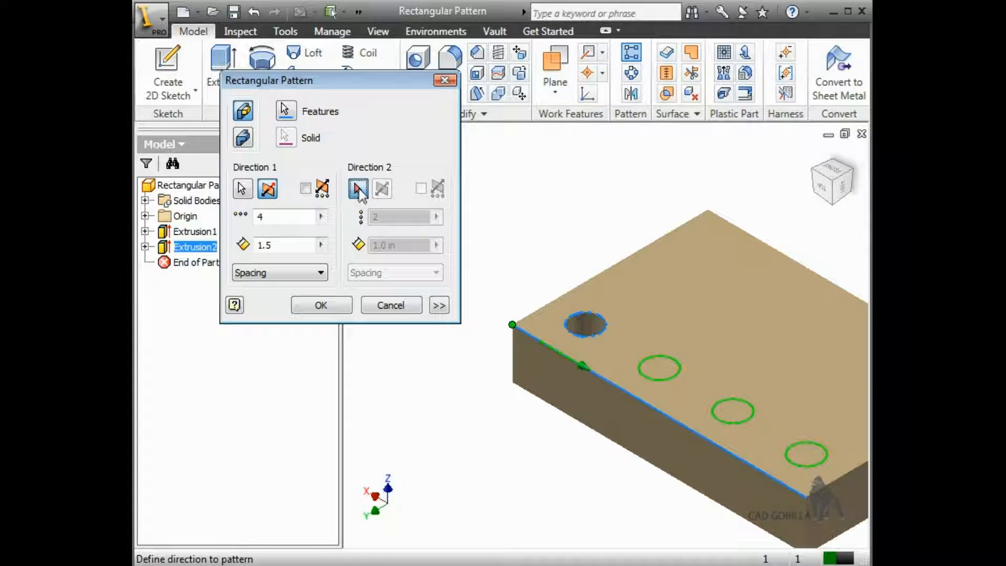
click(586, 284)
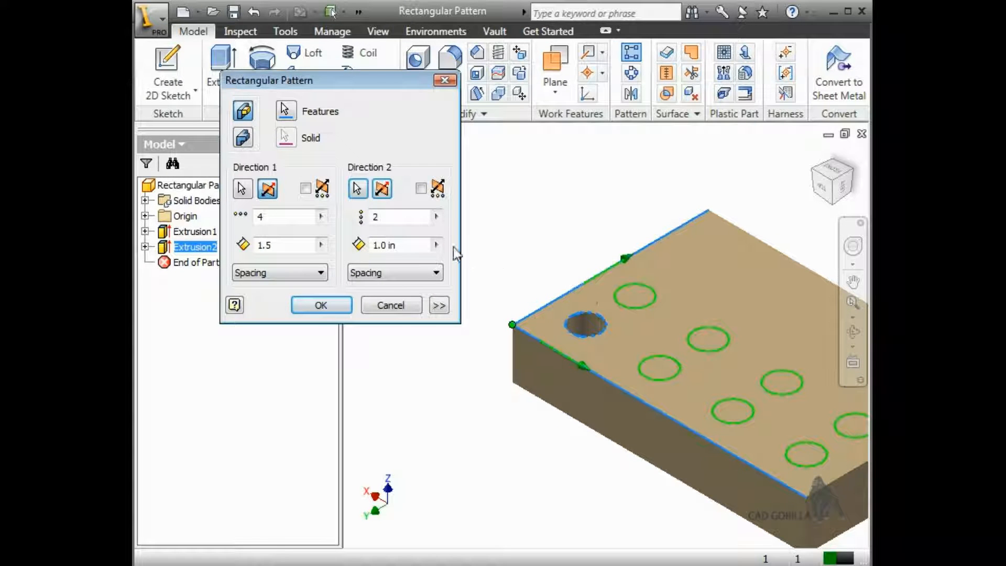
click(382, 190)
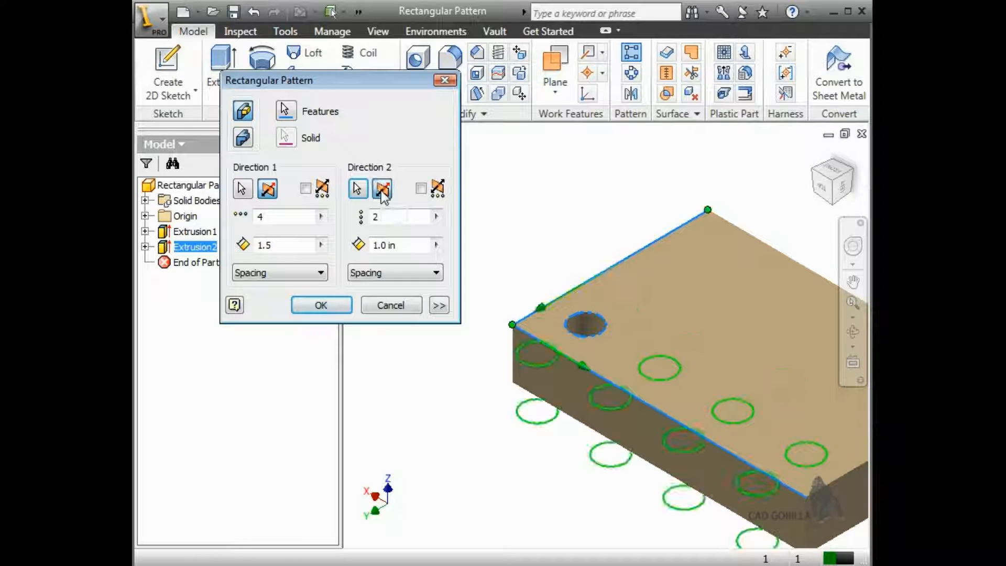
click(382, 190)
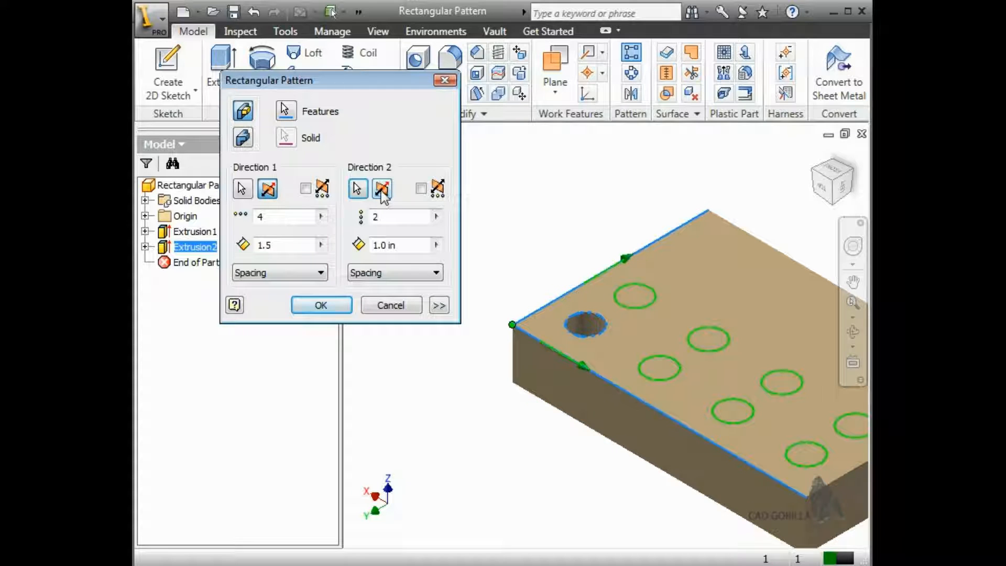
Set Direction 2 to a count of 3 with 1.25 in spacing and create the hole pattern.
double_click(392, 215)
text(3)
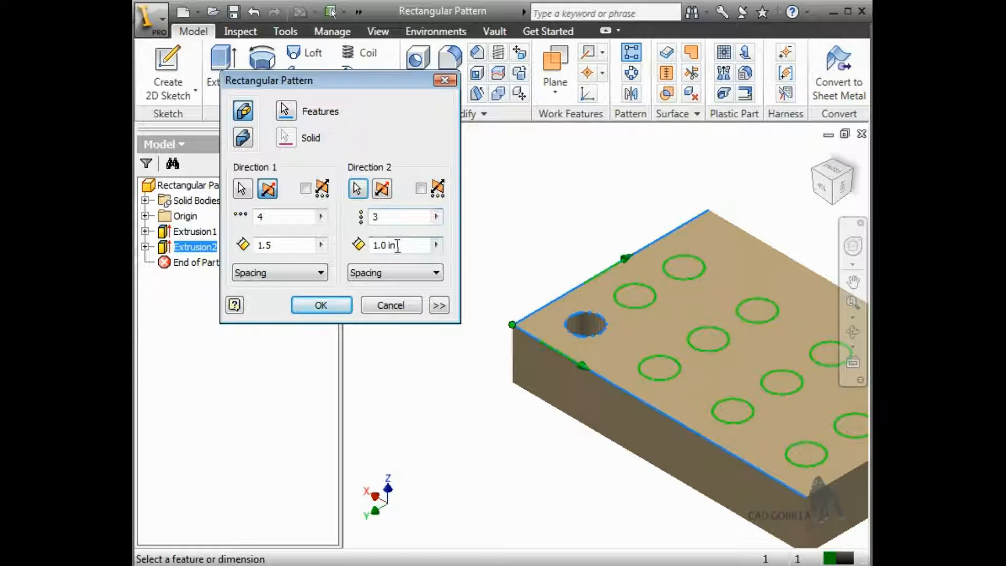
key(Tab)
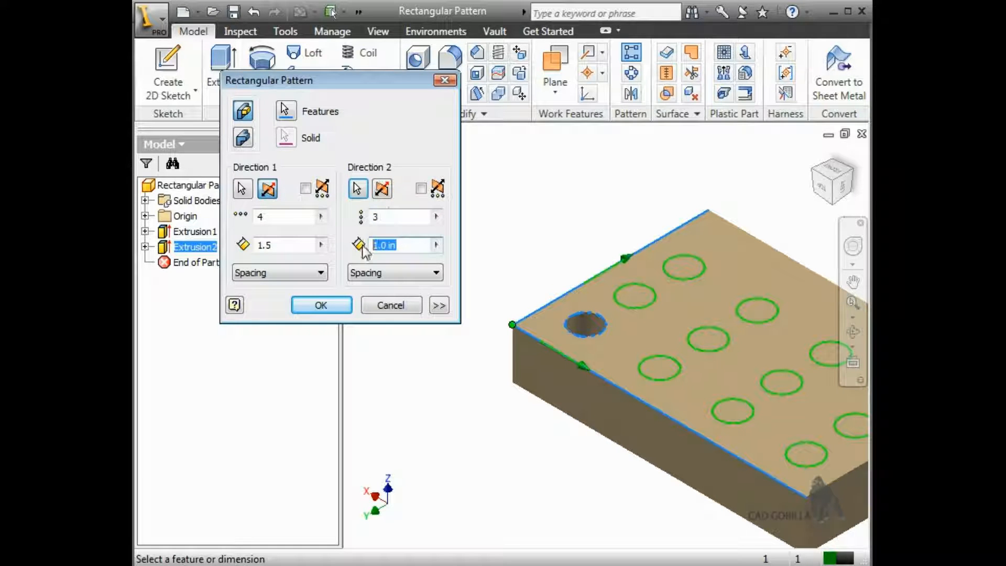
text(1.25)
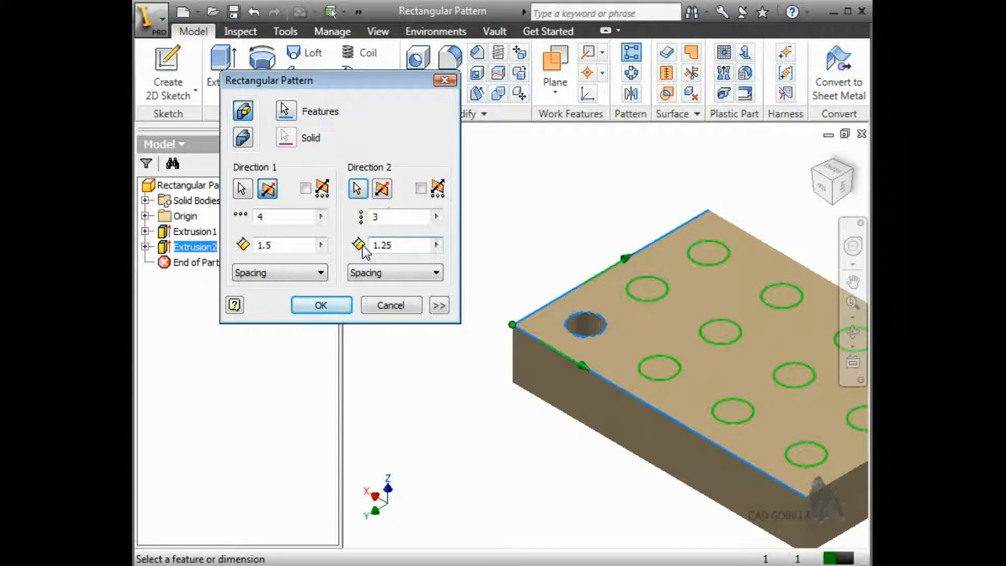
middle_drag(521, 261, 423, 182)
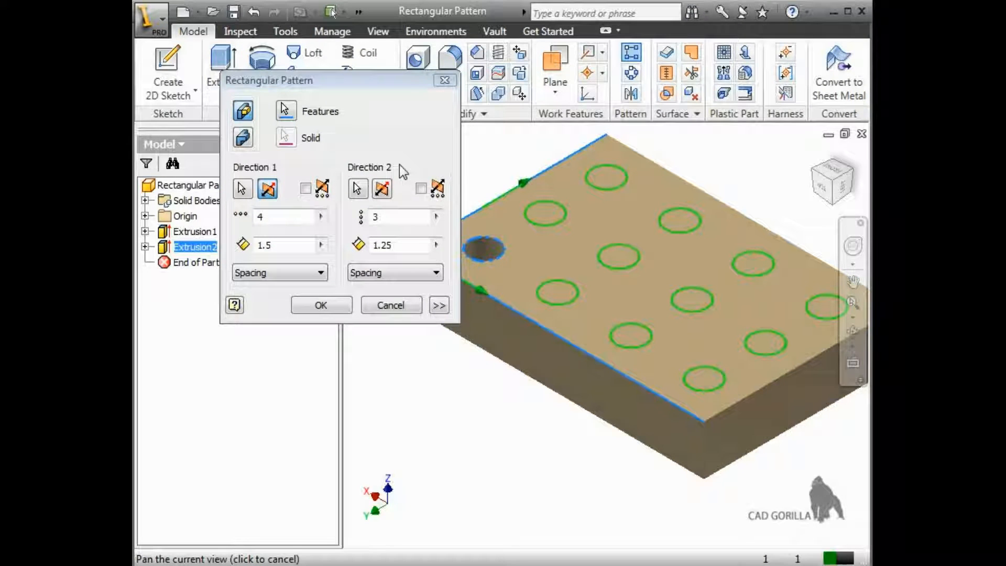
click(333, 306)
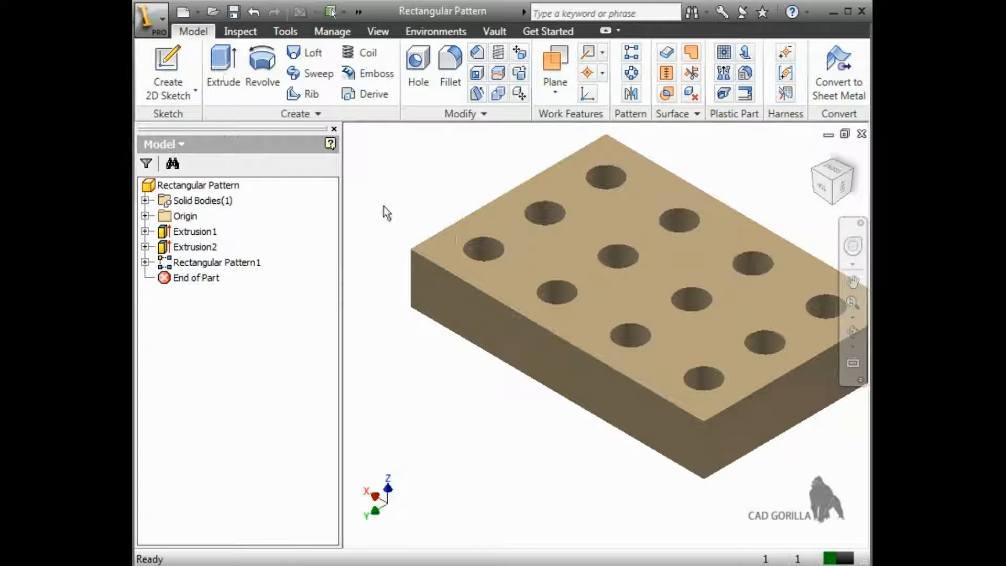
Open the base plate's sketch for editing and set the rectangle's long dimension to 9 in.
key(F6)
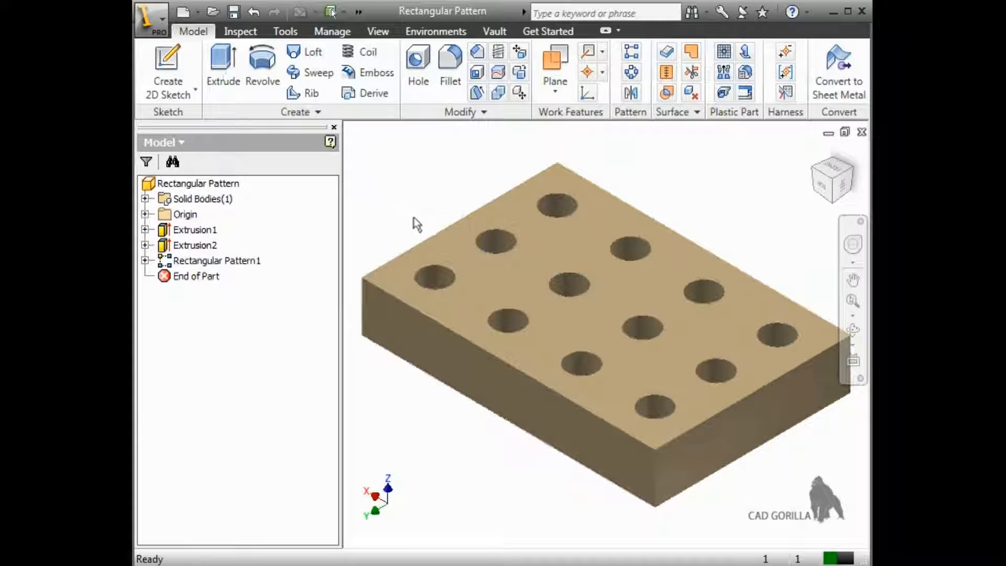
click(454, 244)
click(501, 224)
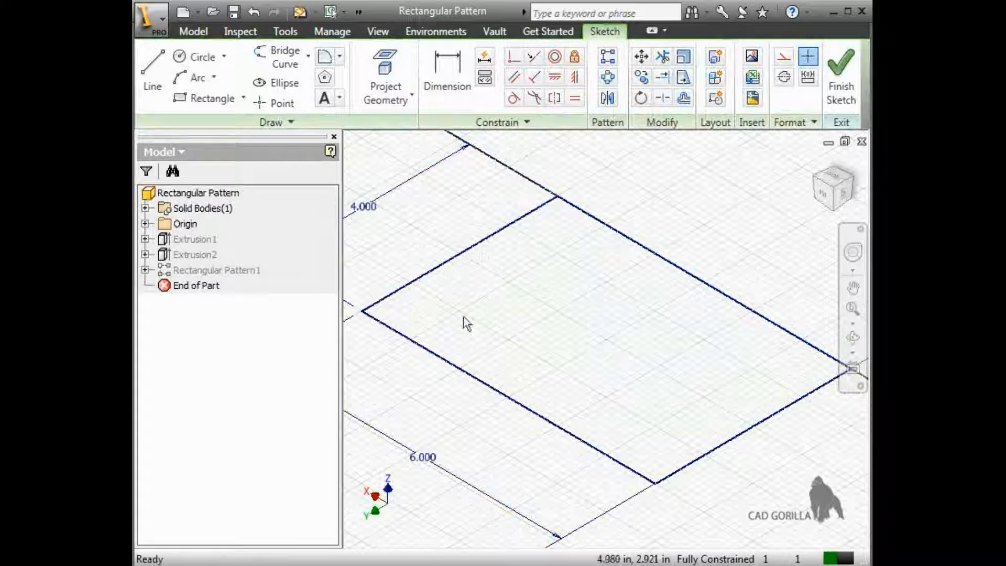
double_click(425, 458)
text(9)
key(Return)
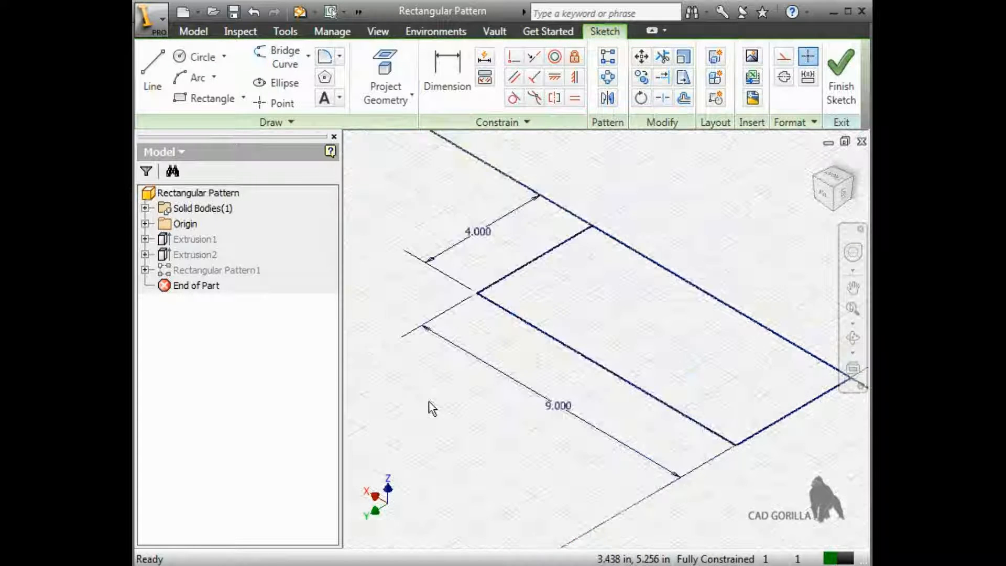
Set the rectangle's short dimension to 6 in and finish the sketch to update the plate.
double_click(506, 247)
text(6)
key(Return)
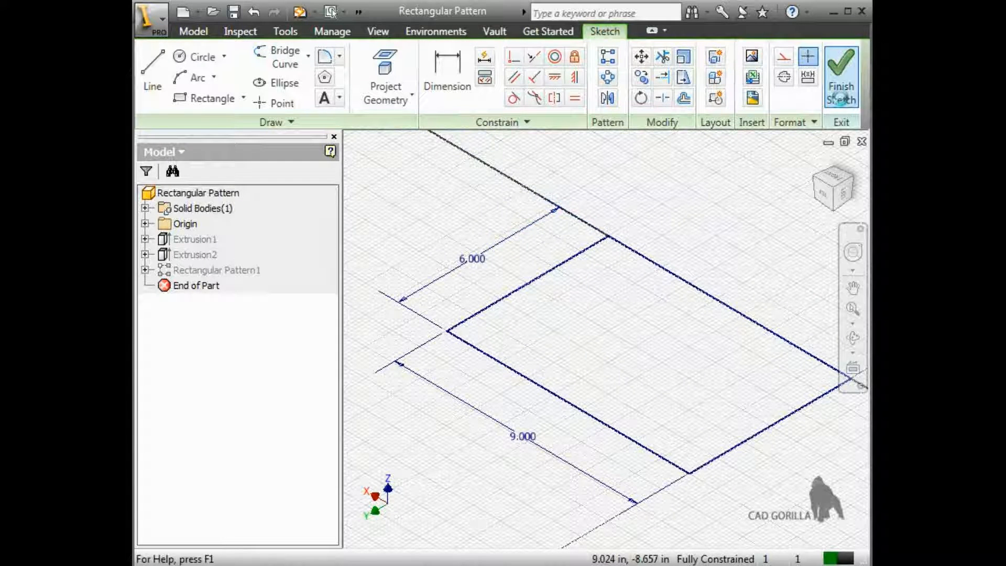
click(841, 94)
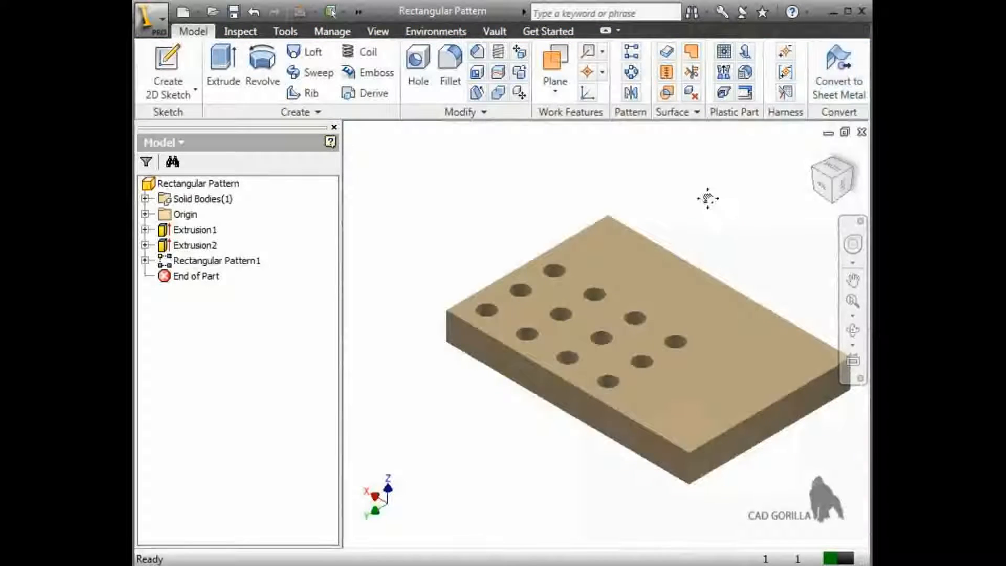